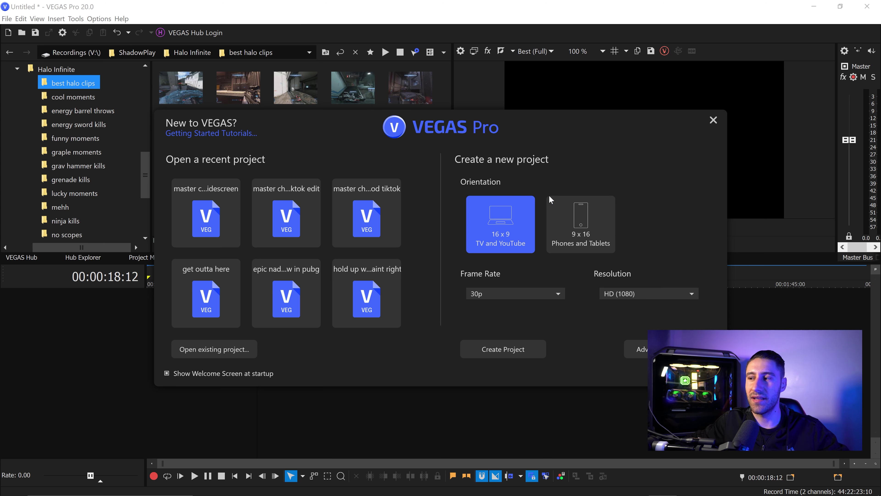
- Create a 9 x 16 project in 4K resolution and place the "1 ninja vs 2 spartans" clip at the start of the timeline
click(582, 227)
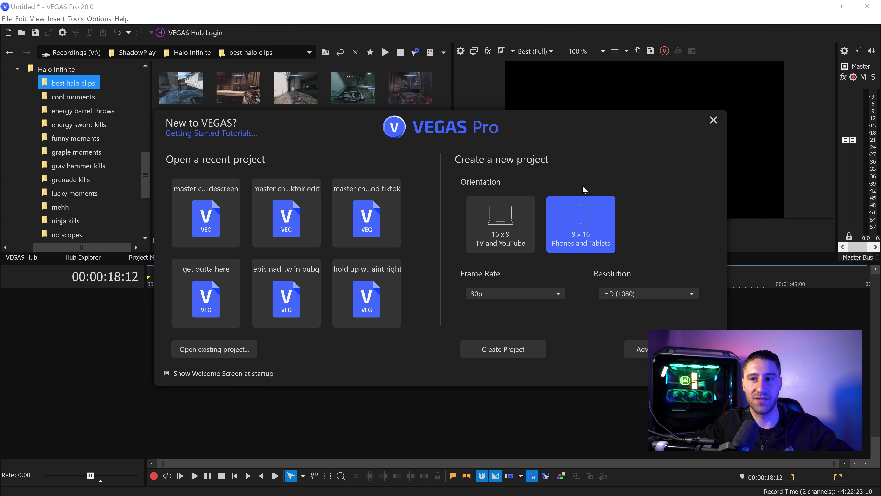
click(612, 294)
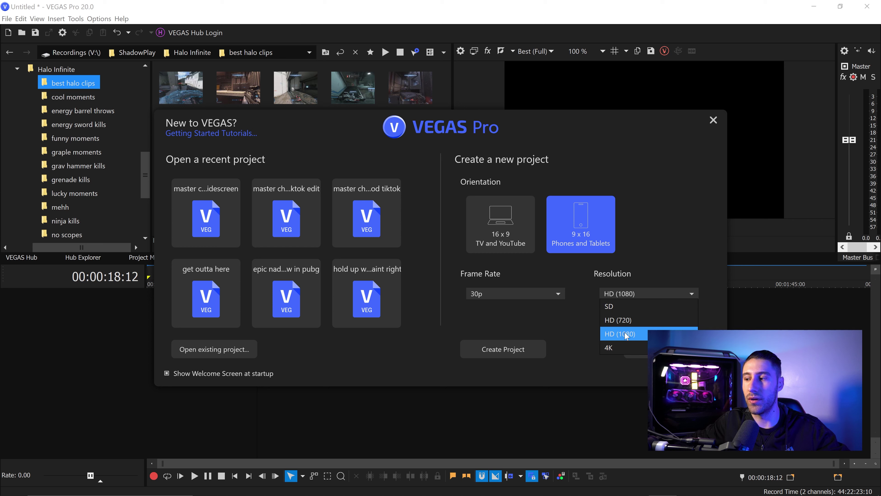
click(618, 346)
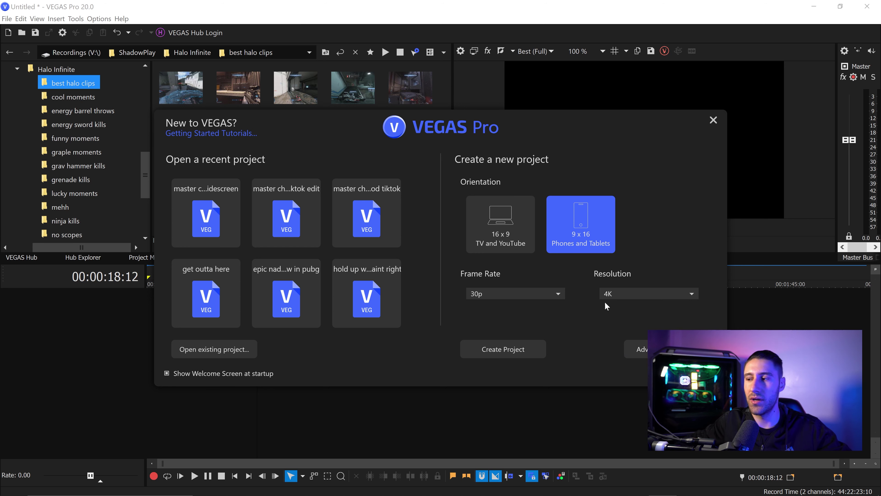
click(503, 349)
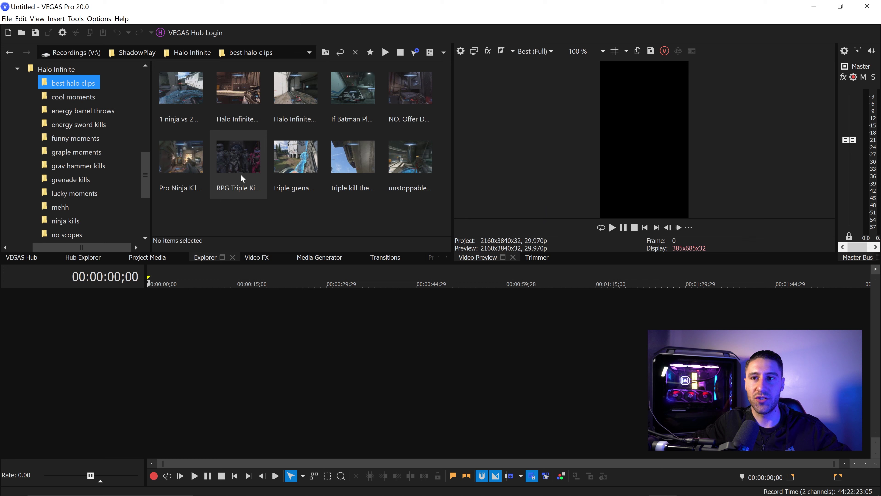
drag(186, 115, 128, 311)
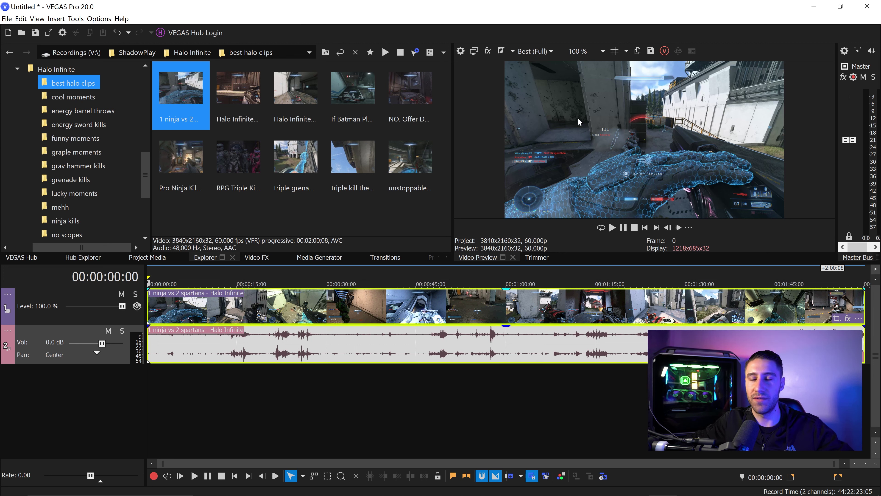
- Set the project's video frame size to 2160 wide by 3840 high and apply the project properties
click(460, 51)
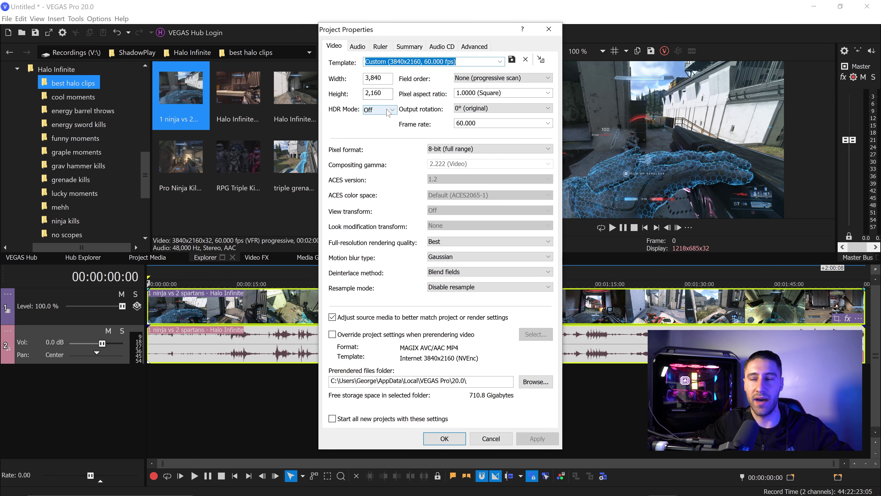
double_click(377, 77)
key(ctrl+c)
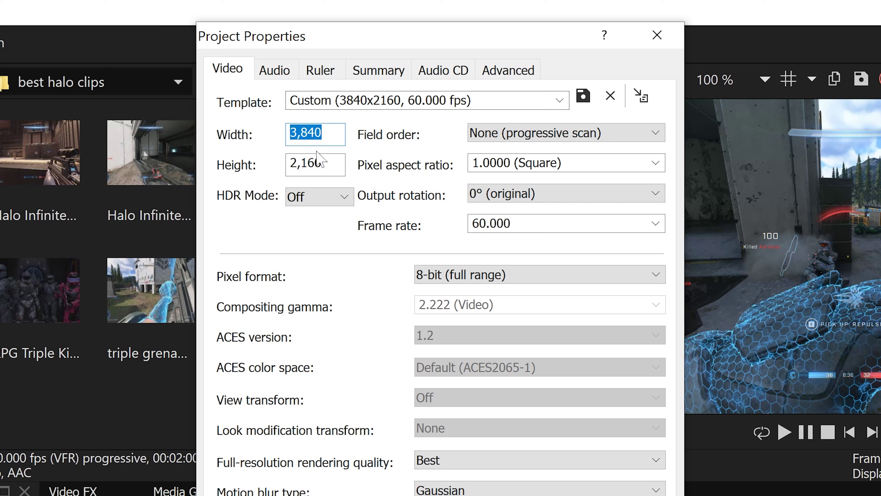
key(Tab)
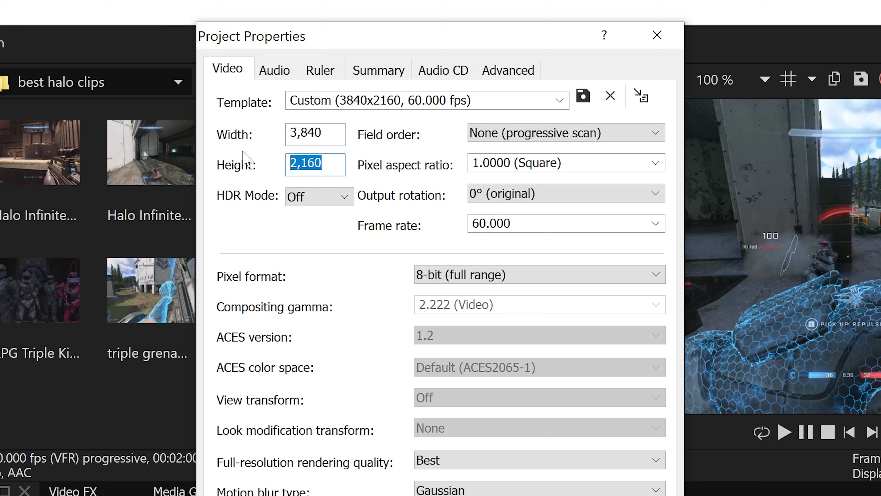
key(ctrl+v)
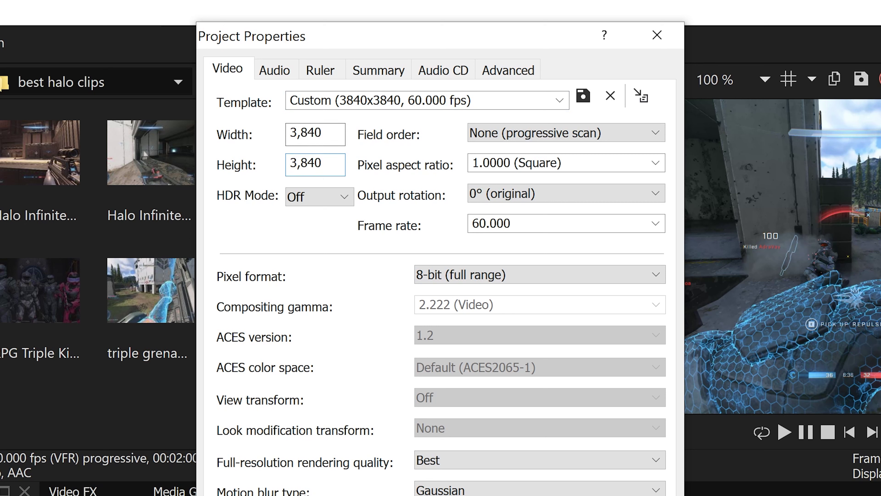
key(shift+Tab)
text(2160)
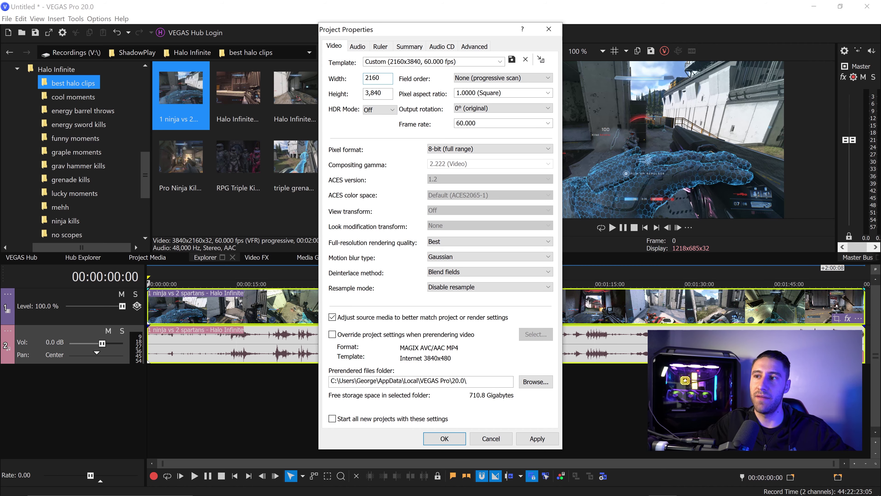
double_click(388, 77)
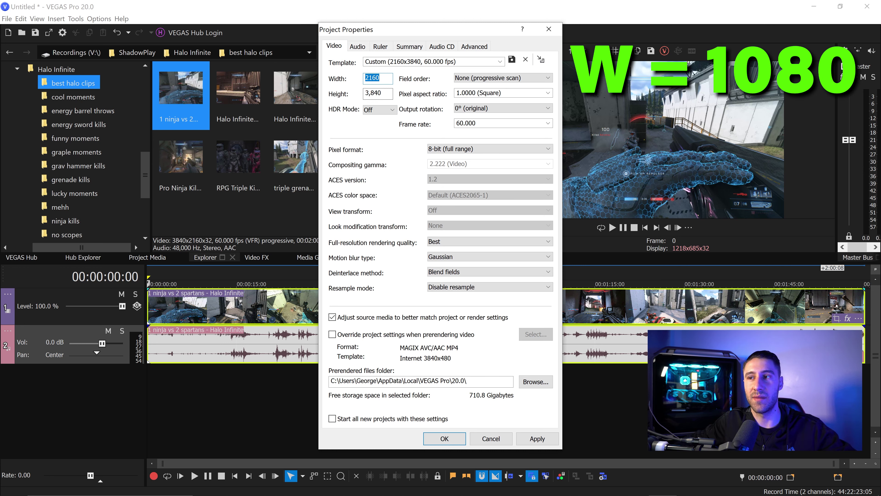
click(384, 90)
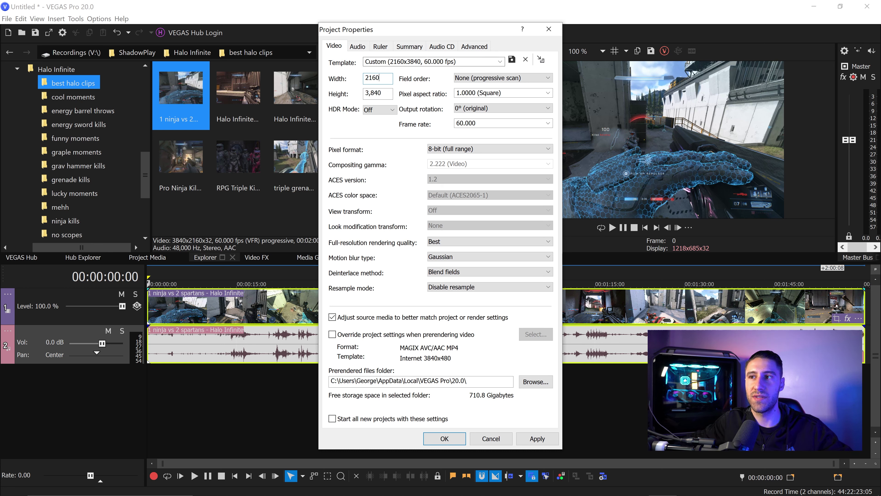
key(shift+Tab)
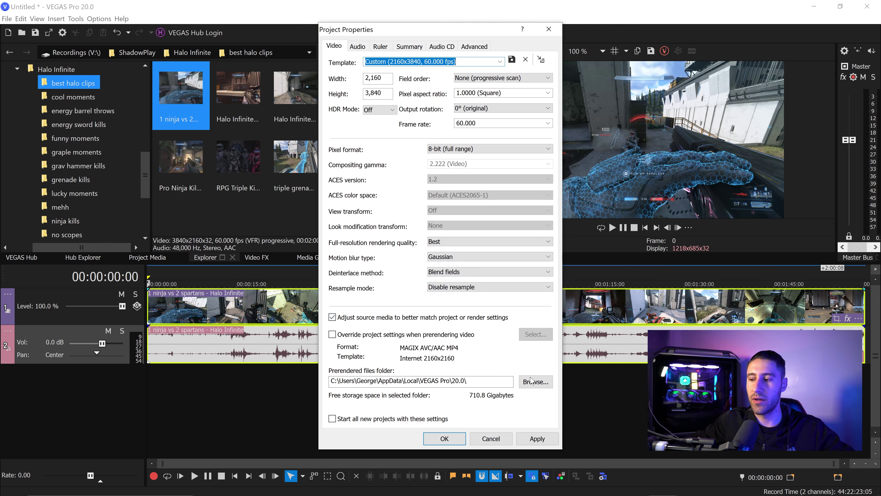
click(537, 439)
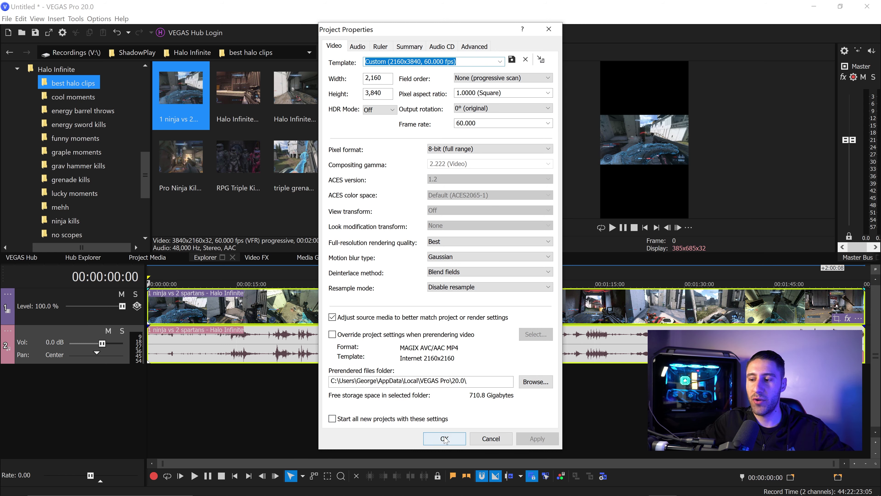
click(444, 438)
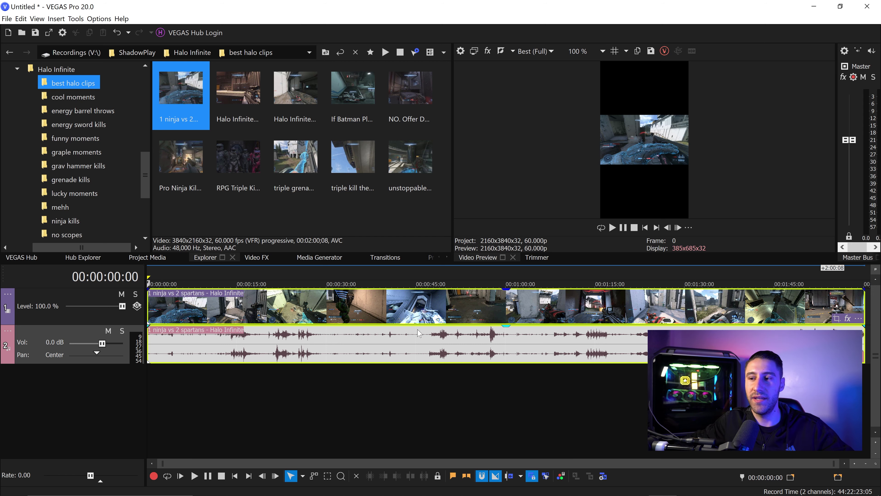
- Crop the video event to fill the vertical frame with a pan/crop width of 1,212.8 and height of 2,154.3
drag(284, 462, 603, 463)
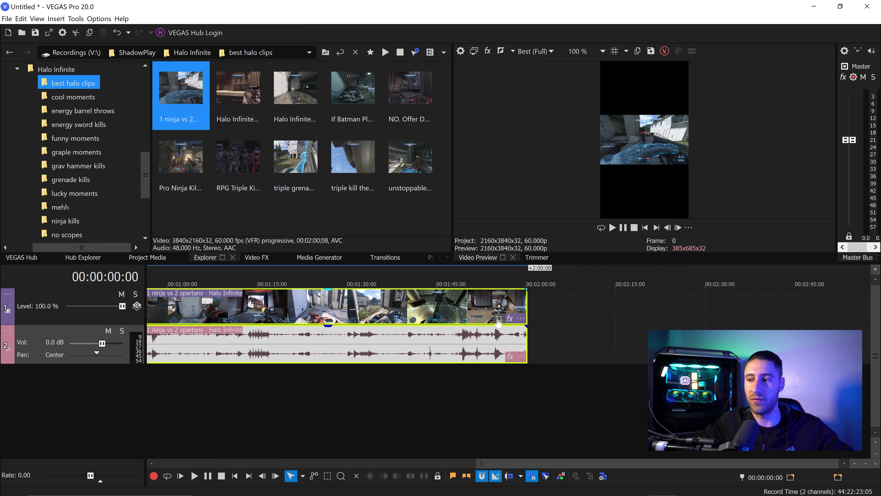
click(499, 319)
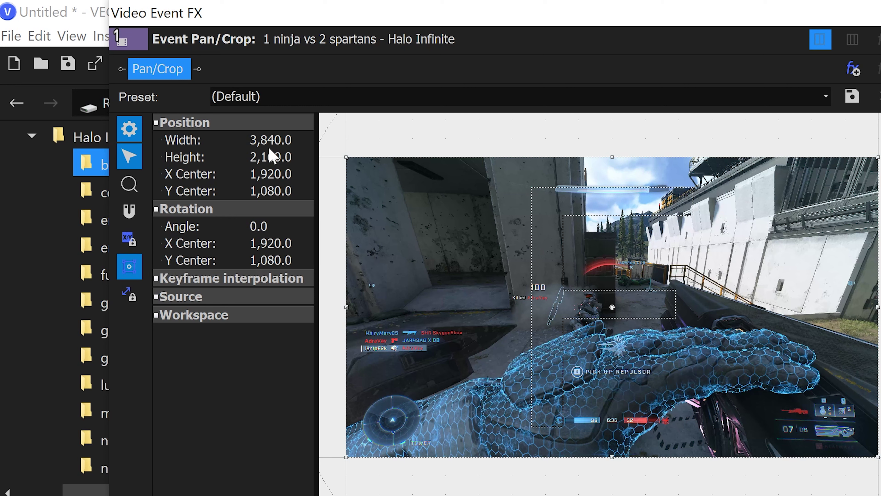
click(253, 140)
text(1,212.8)
click(271, 158)
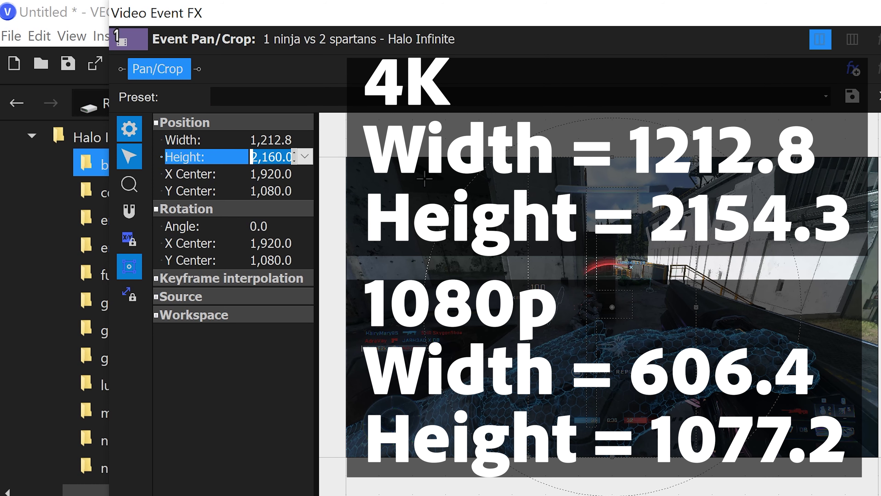
text(2,)
text(154.3)
key(Return)
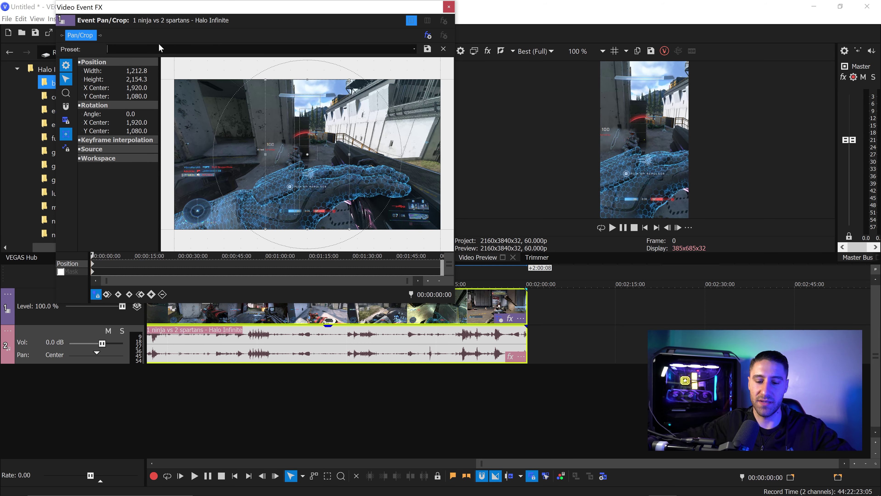
- Save the crop settings as a preset named TikTok and close the pan/crop window
text(TikTok)
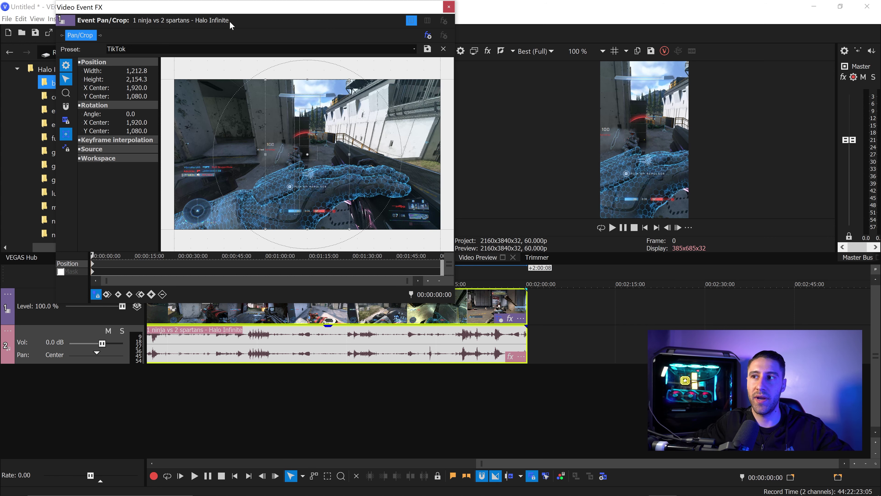
click(414, 49)
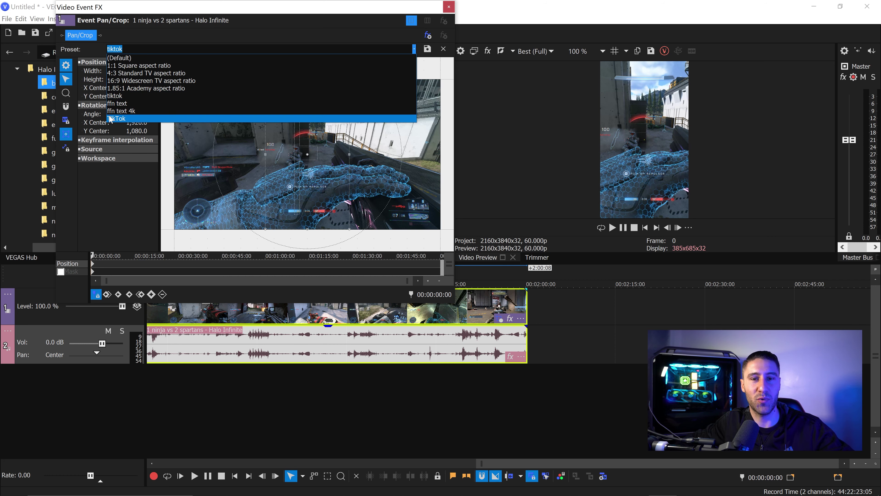
click(449, 6)
- Split the clip's video and audio at 00:01:38:20
click(215, 311)
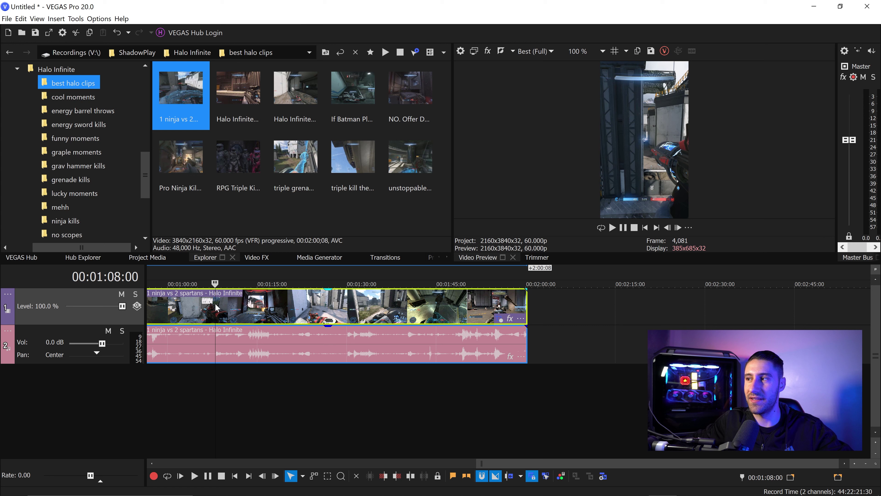
click(263, 313)
click(405, 312)
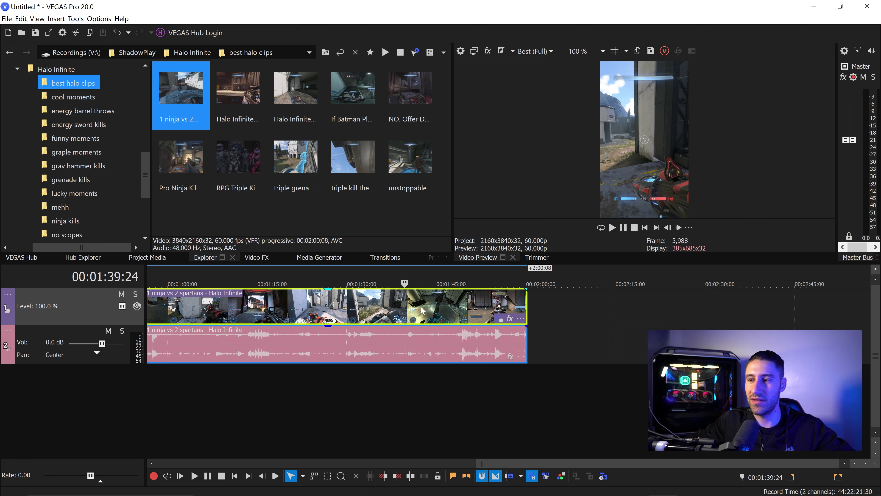
click(400, 311)
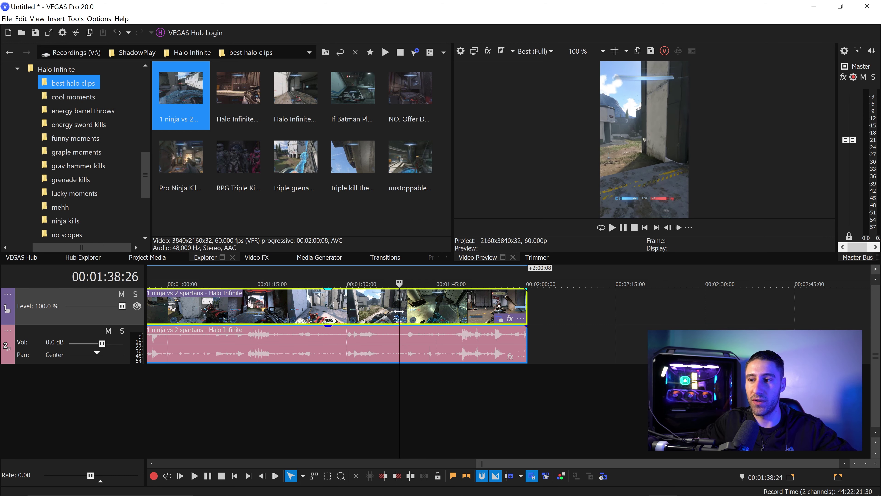
click(396, 312)
click(396, 313)
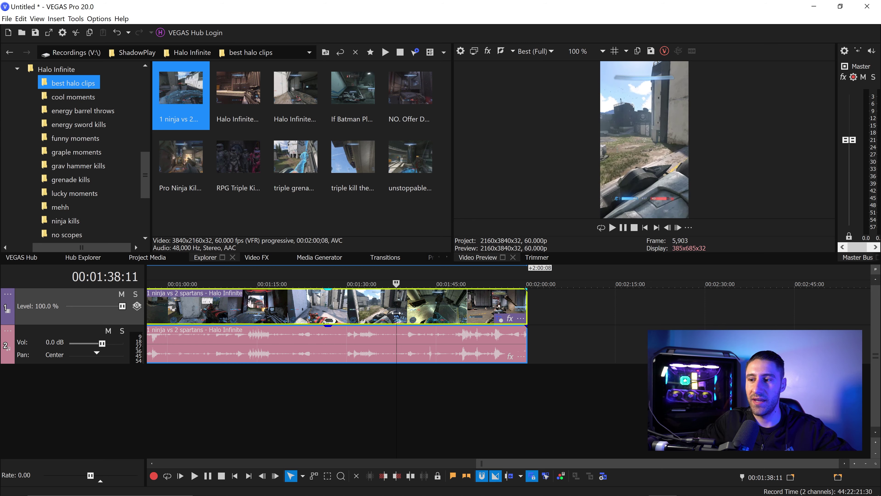
click(395, 312)
click(397, 313)
click(398, 313)
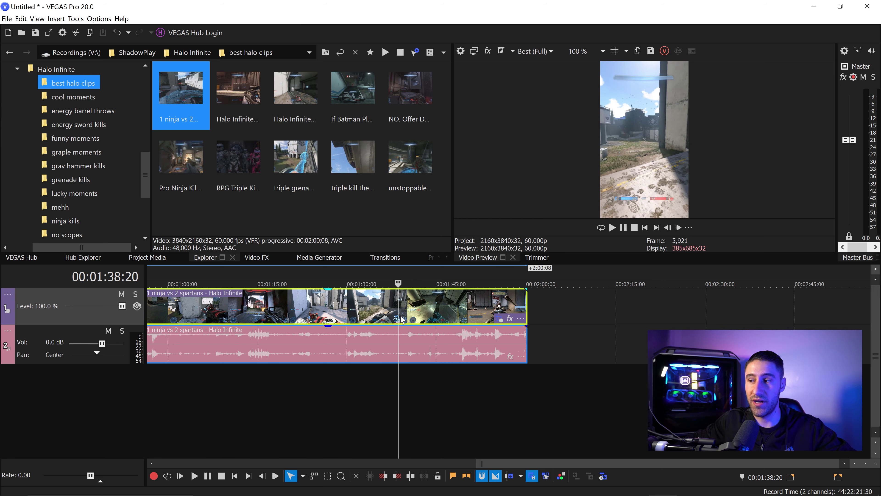
key(s)
- Delete the footage before the split and move the remaining clip to the start of the timeline
click(330, 306)
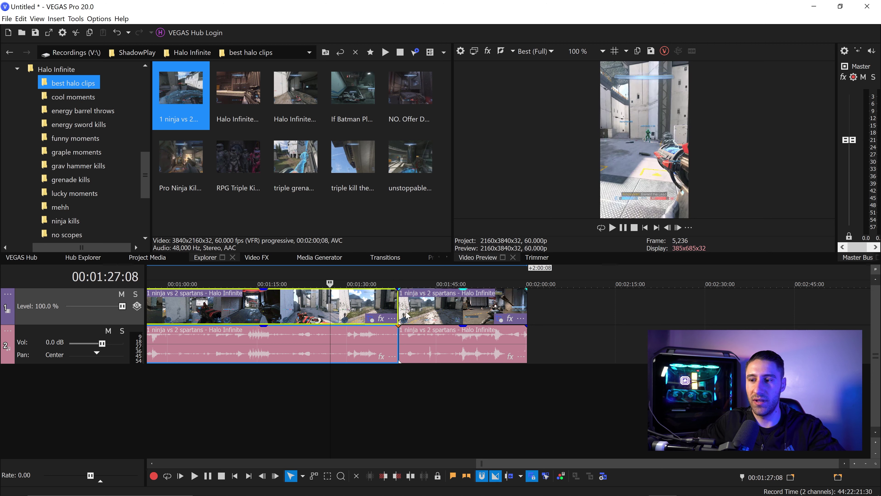
click(297, 346)
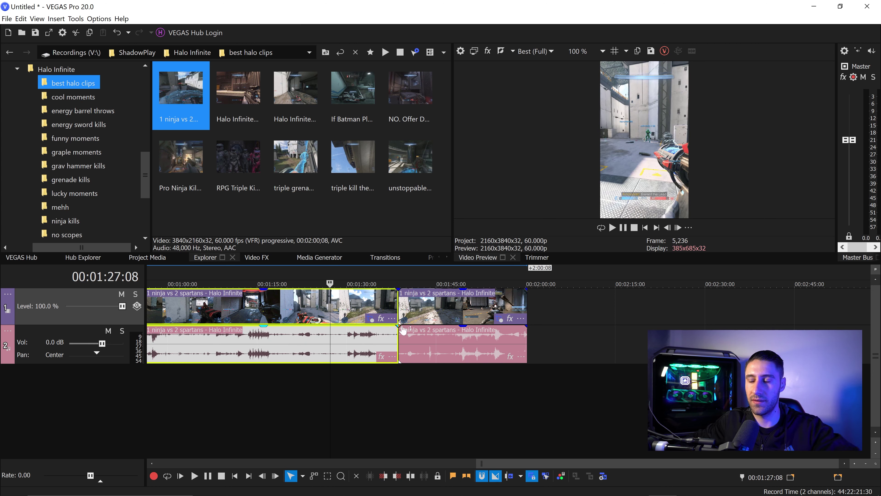
key(Delete)
click(427, 313)
drag(428, 313, 167, 308)
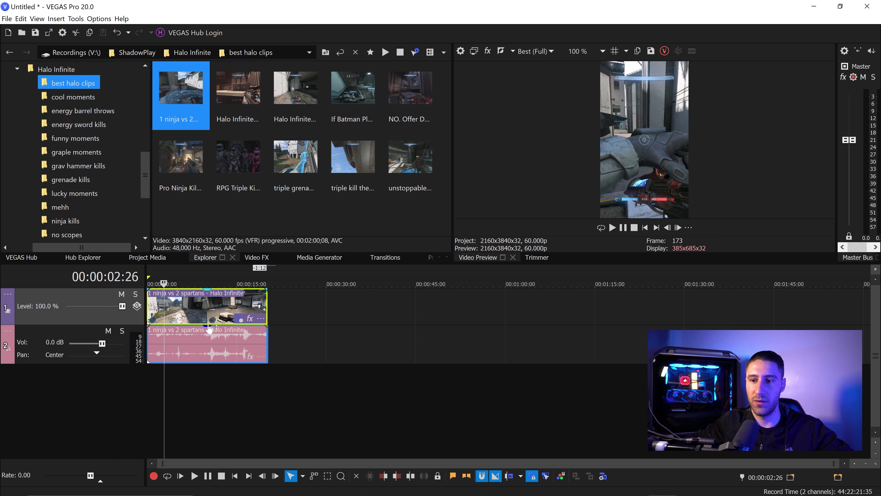
- Mark the trimmed clip's full duration as the time selection and open the Render As settings
double_click(190, 379)
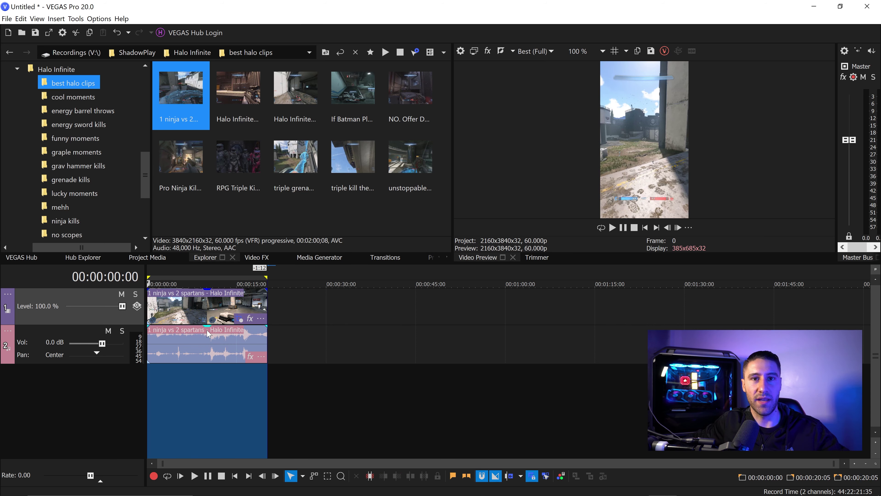
click(37, 19)
mouse_move(87, 87)
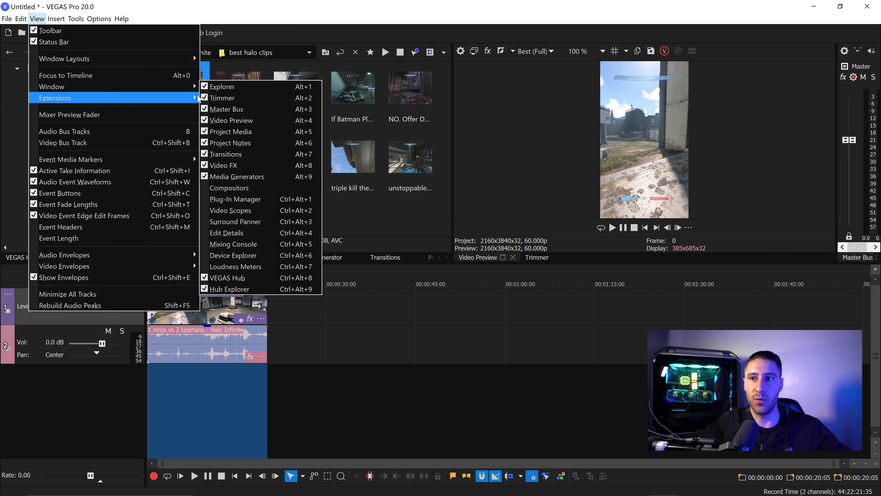
click(226, 117)
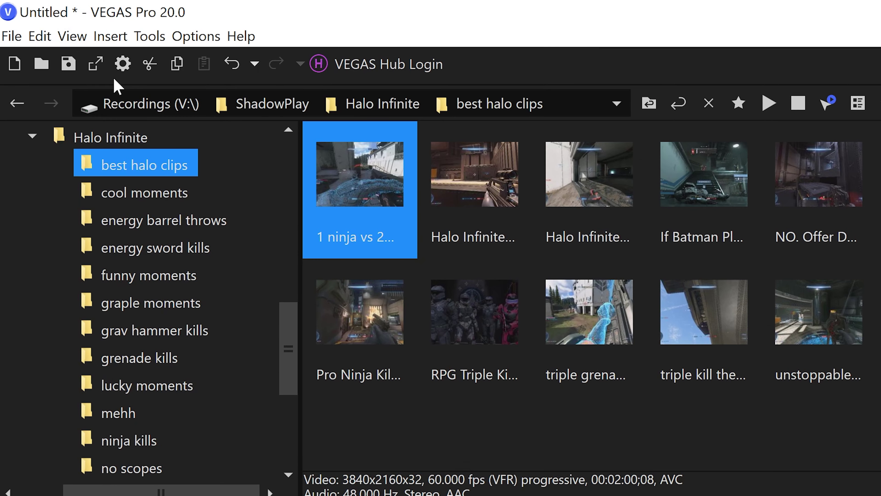
click(49, 32)
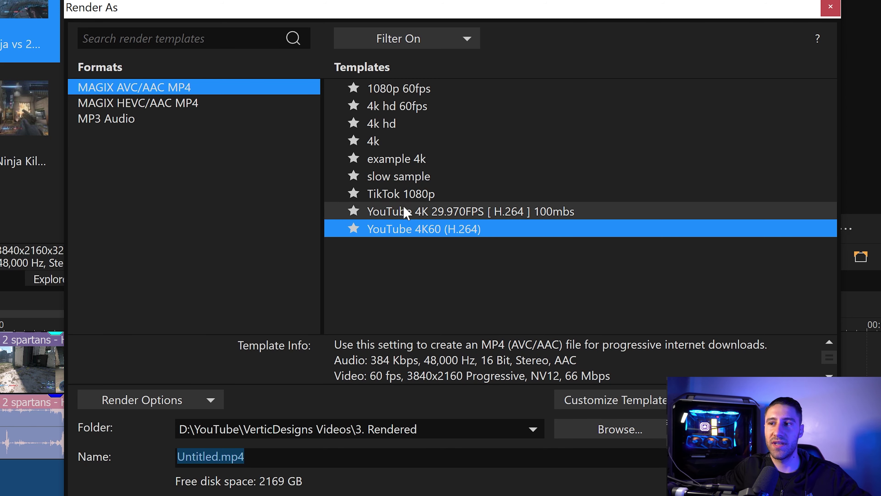
- Turn off the favorites-only filter in the render settings to list all formats and templates
click(427, 45)
click(408, 59)
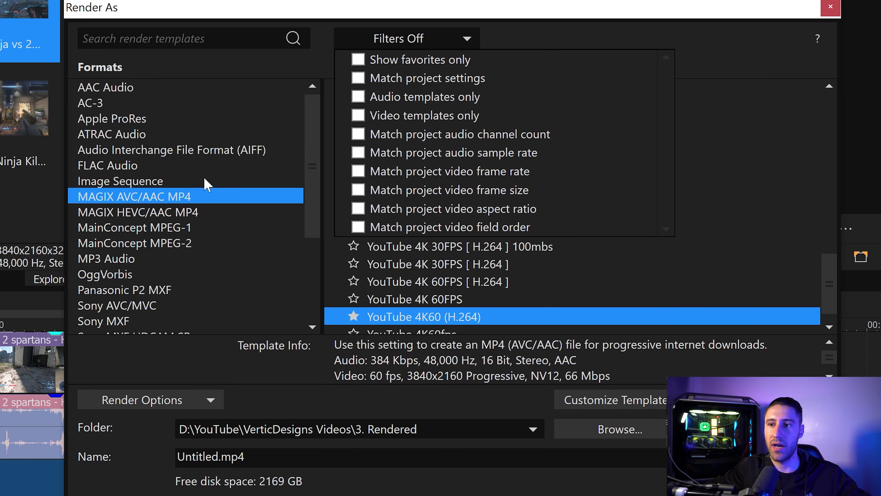
click(312, 164)
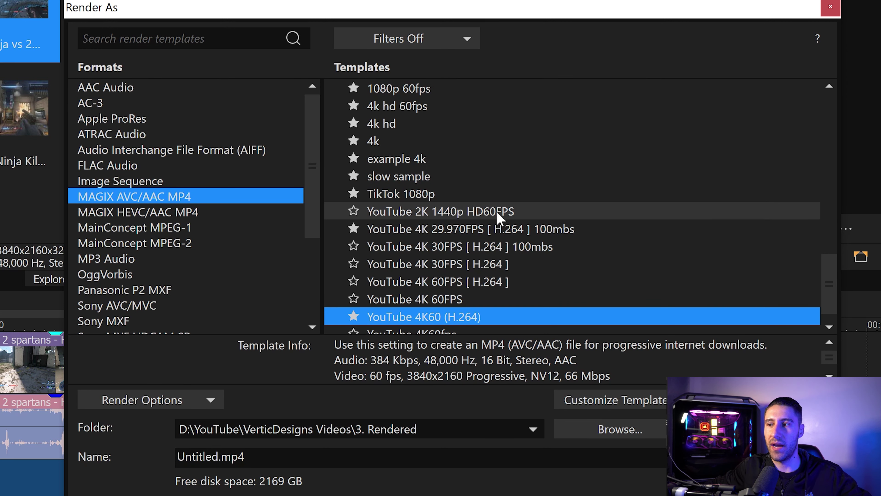
- Choose the Internet UHD 2160p 25 fps template of the MAGIX AVC/AAC MP4 format and open it for customizing
scroll(471, 229, down, 1)
scroll(434, 201, up, 5)
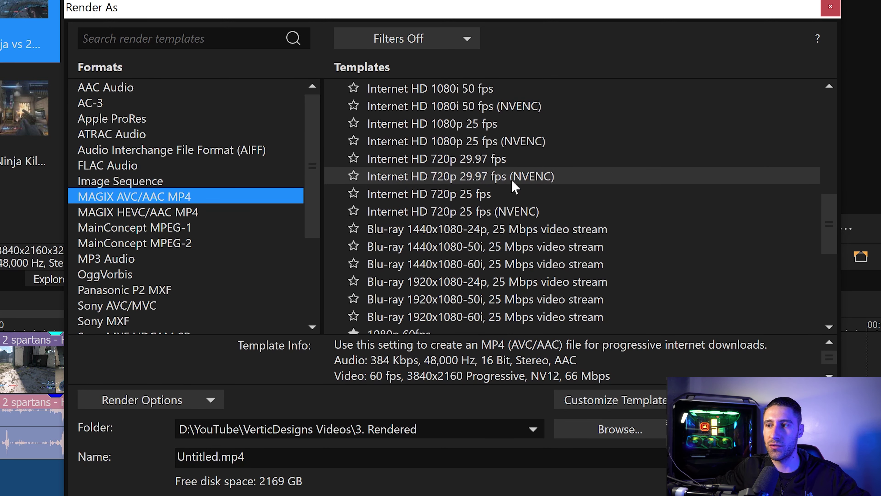
scroll(506, 195, up, 3)
scroll(501, 199, down, 6)
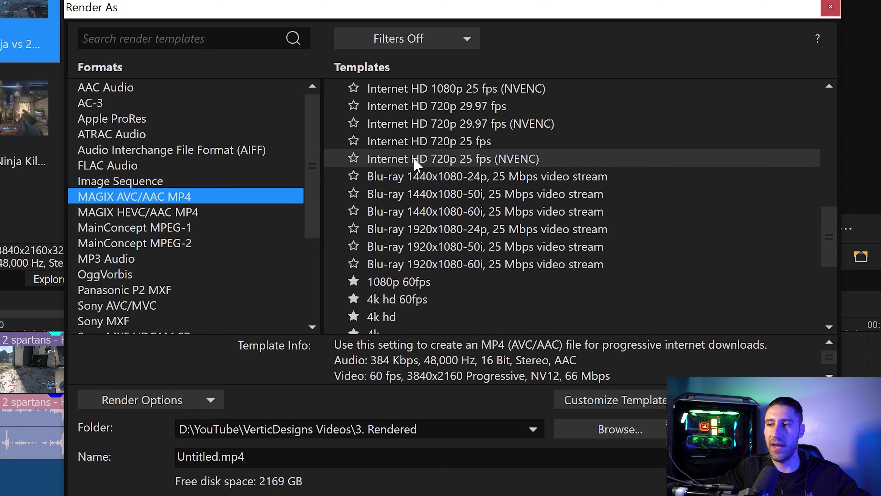
scroll(478, 141, up, 8)
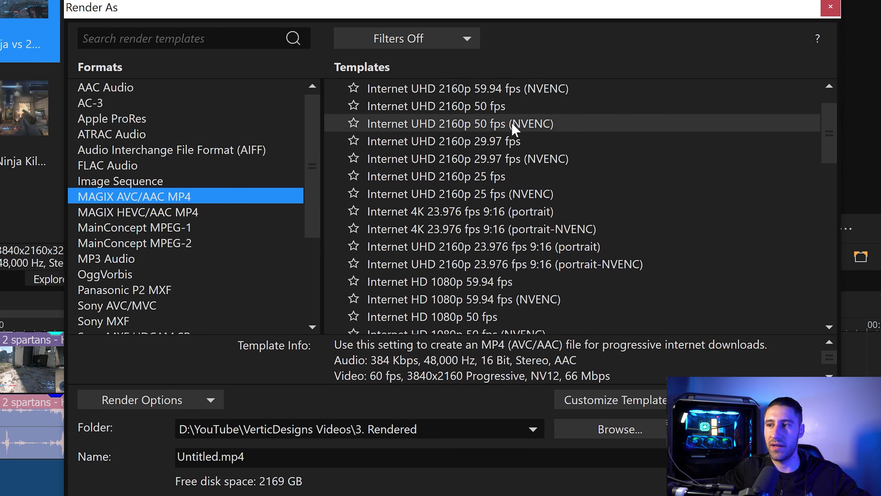
click(485, 177)
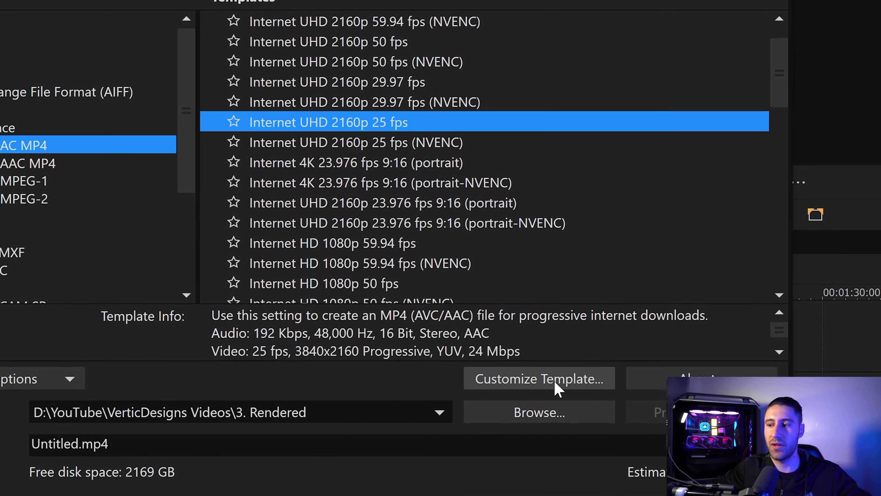
click(627, 400)
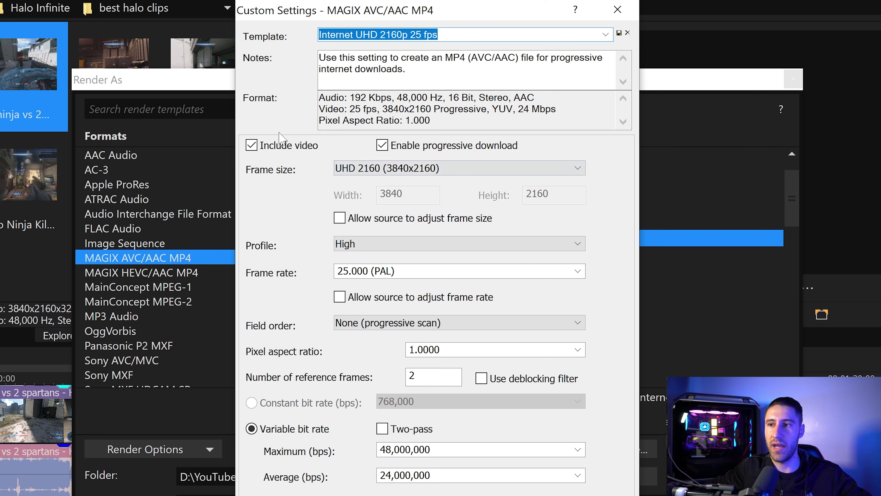
- Set a custom frame size of 2160 wide by 3840 high for the template
click(362, 169)
click(382, 180)
click(404, 193)
double_click(390, 193)
key(Tab)
text(3840)
key(shift+Tab)
text(2160)
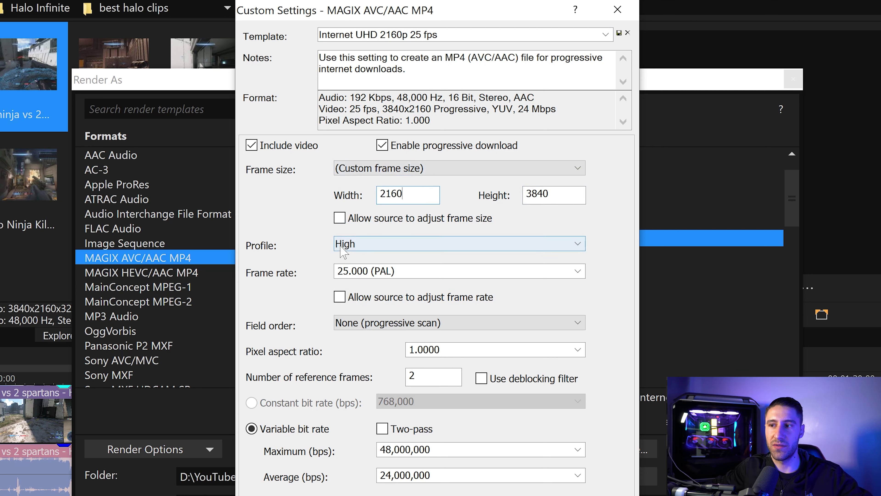
- Set the template's frame rate to 60 and enable the deblocking filter
click(396, 271)
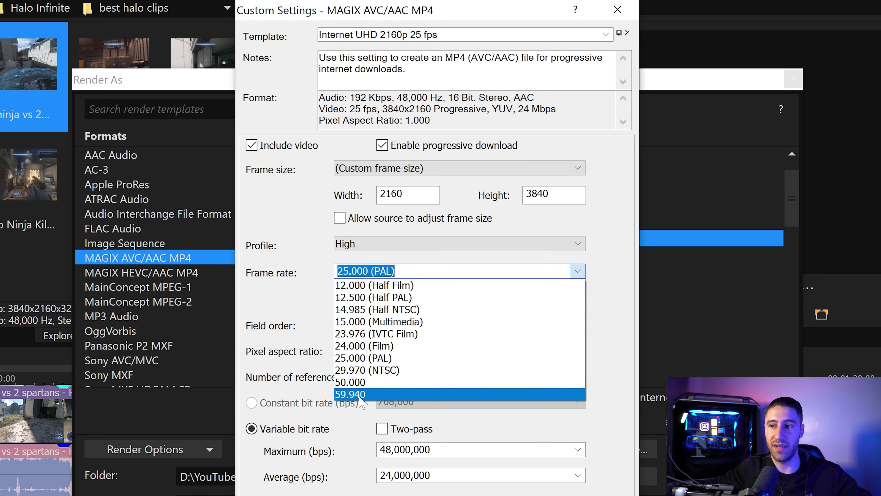
text(6-)
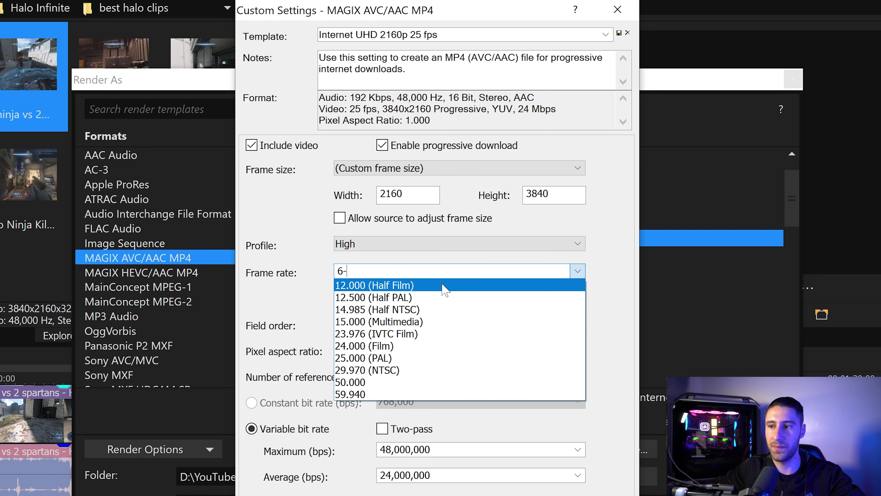
key(BackSpace)
text(0)
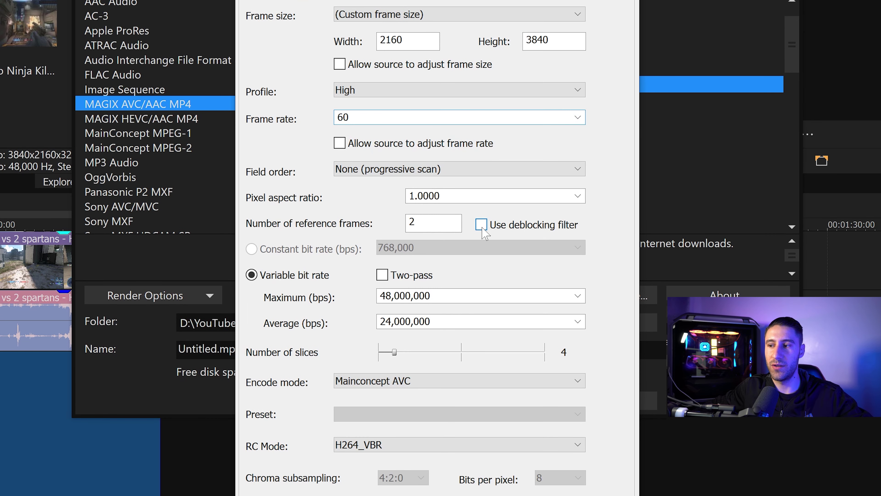
click(481, 224)
- Set both the maximum and average variable bit rate to 66,000,000 bps
click(387, 296)
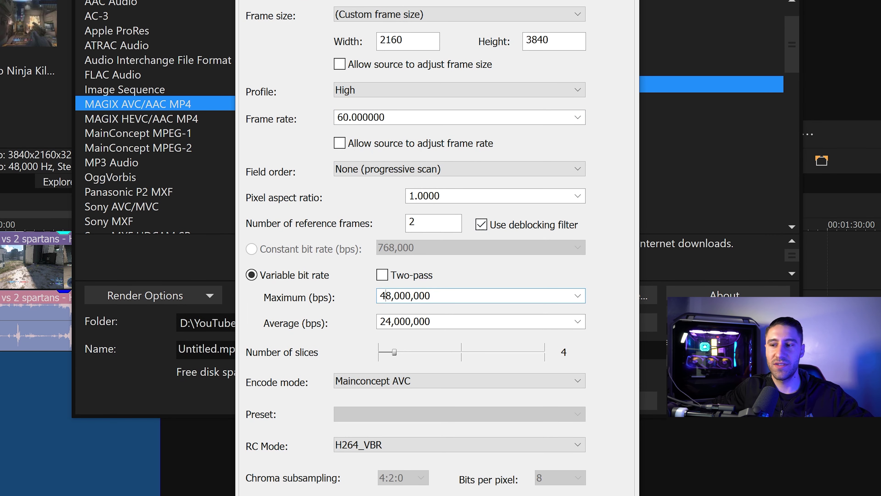
click(380, 321)
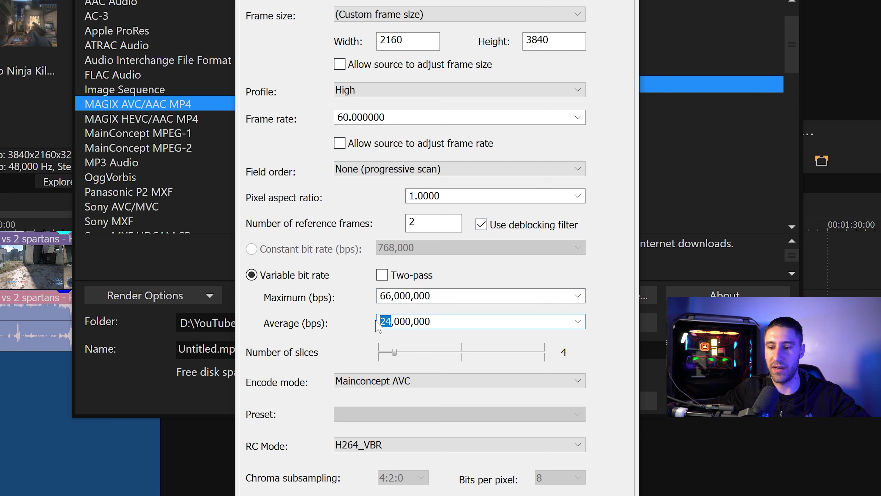
text(85)
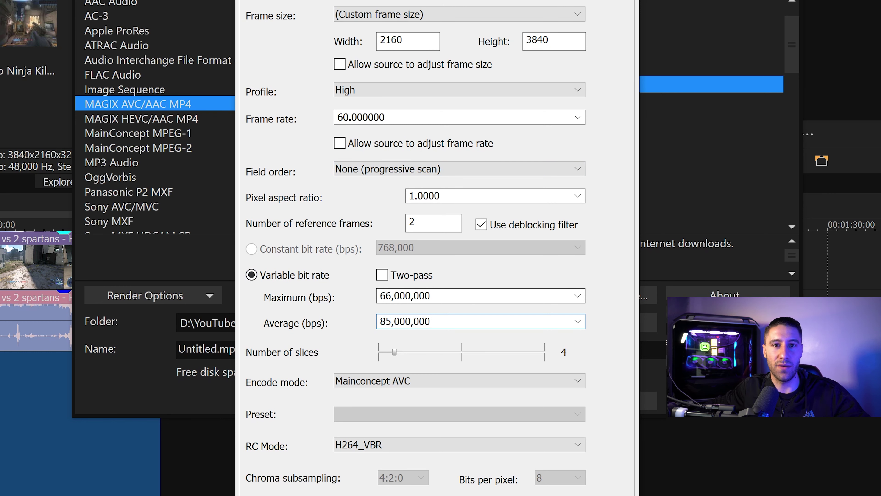
key(shift+Tab)
- Set the encode mode to NV Encoder with the High quality preset
click(350, 381)
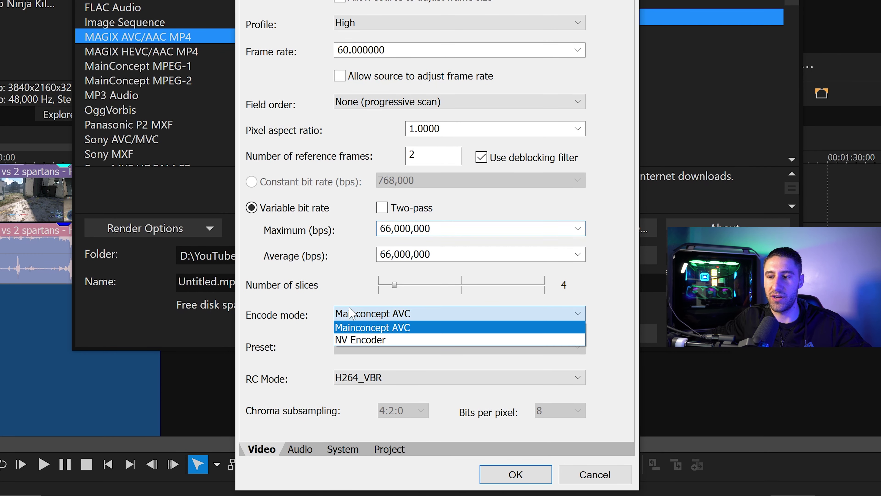
click(370, 339)
click(354, 347)
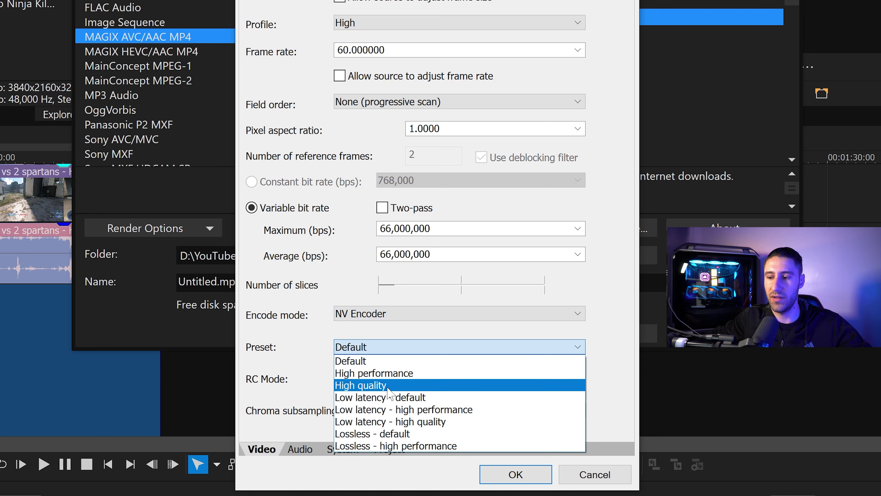
click(364, 384)
- Set the template's audio bit rate to 384,000 bps
click(301, 448)
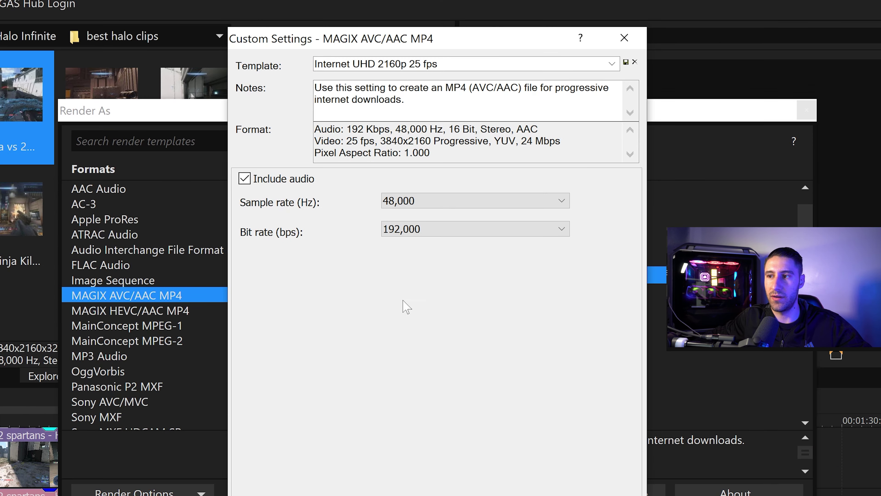
click(413, 173)
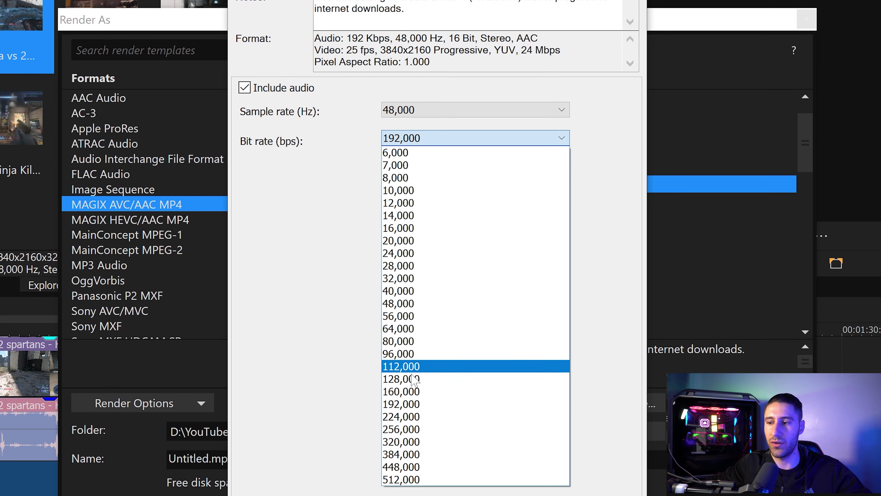
click(399, 453)
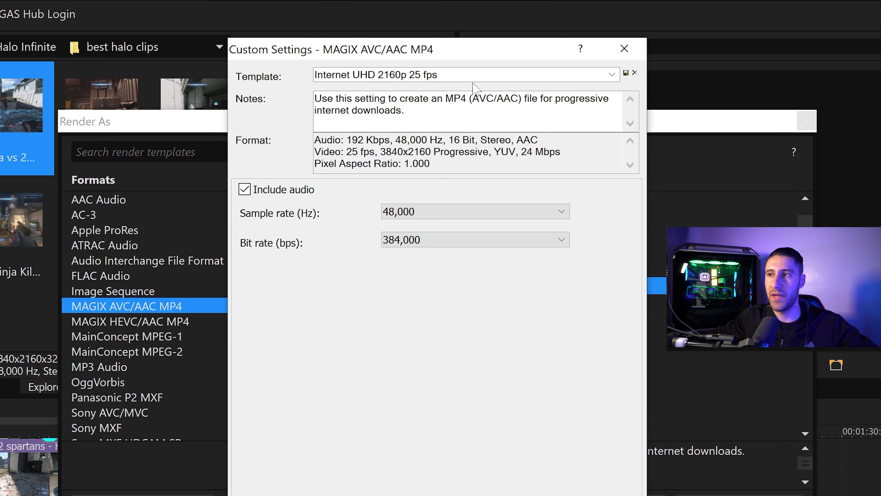
- Save the customized settings as a template named "tiktok test" and accept them
drag(465, 75, 315, 75)
text(tik)
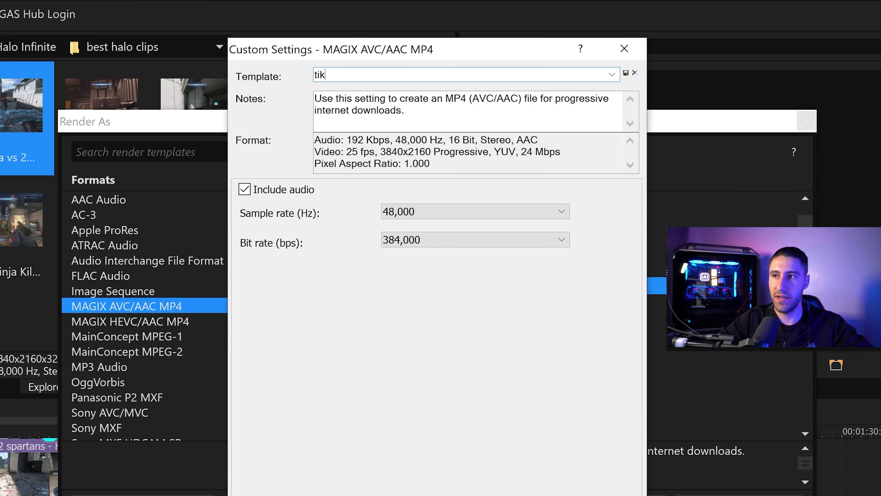
text(tok test)
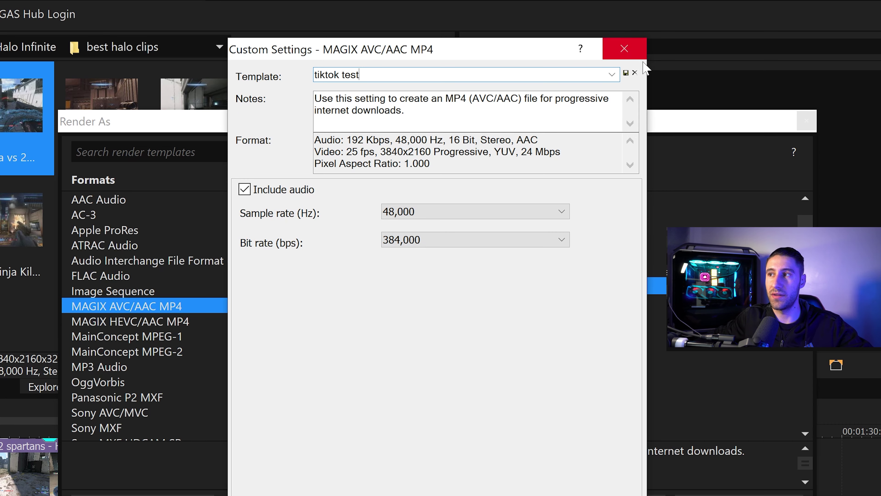
click(625, 72)
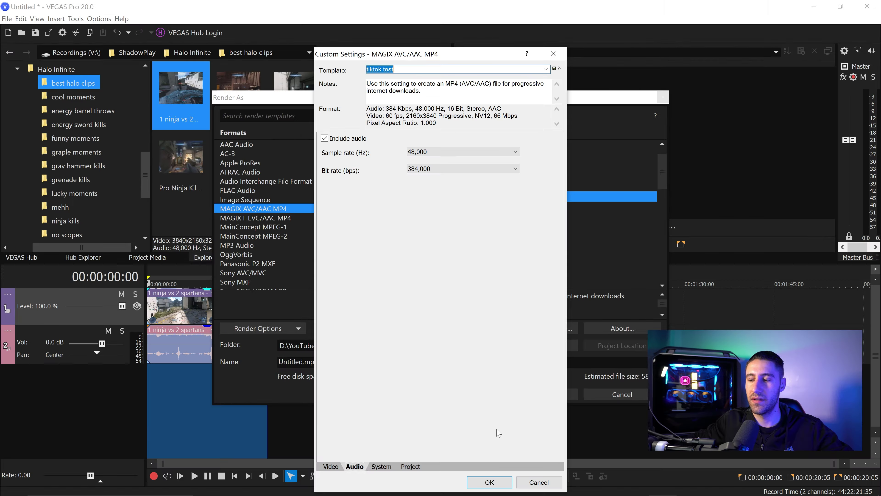
click(489, 482)
- Mark the tiktok test template as a favorite and filter the render templates to favorites only
click(383, 279)
click(412, 119)
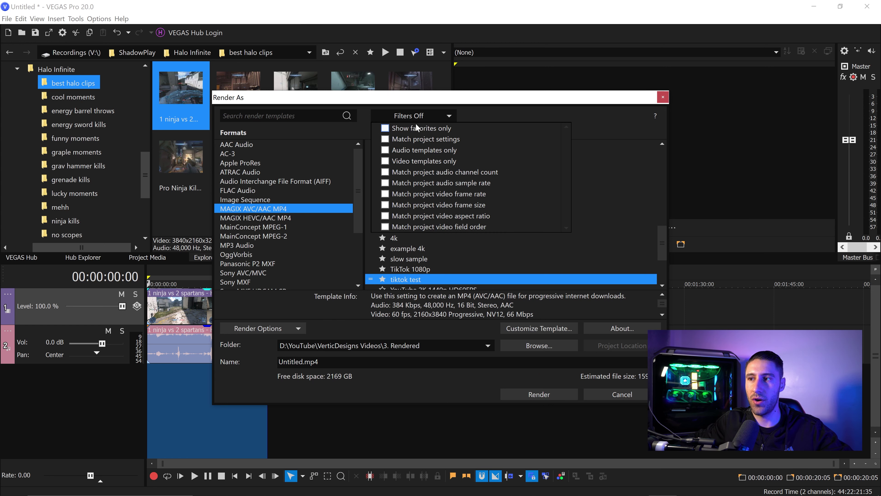
click(416, 128)
click(450, 268)
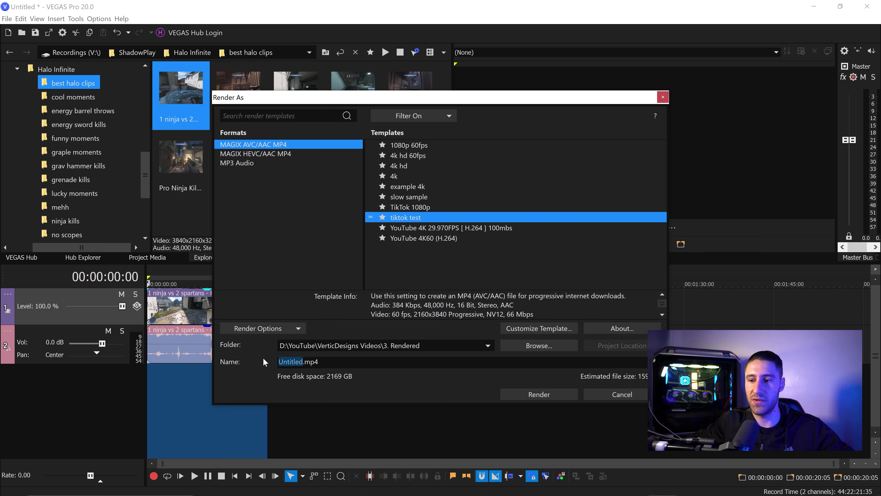
- Name the output file "tiktok video" and render it with the tiktok test template
text(tiktok video)
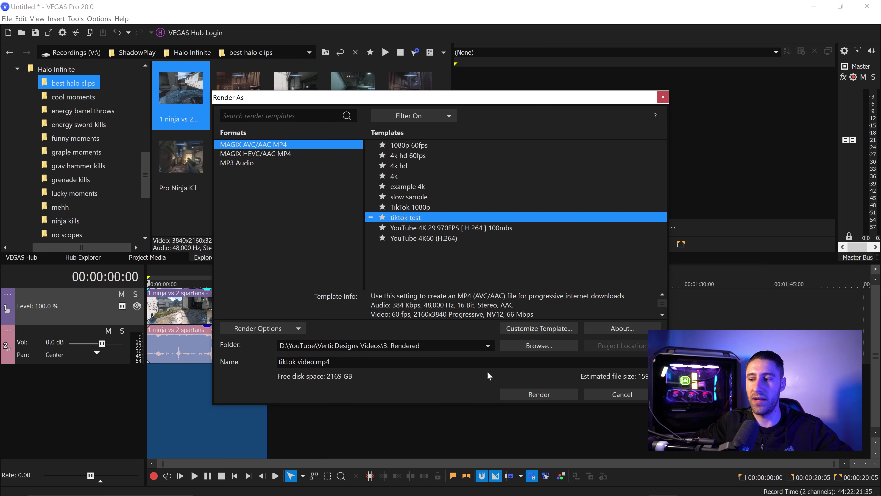
click(531, 391)
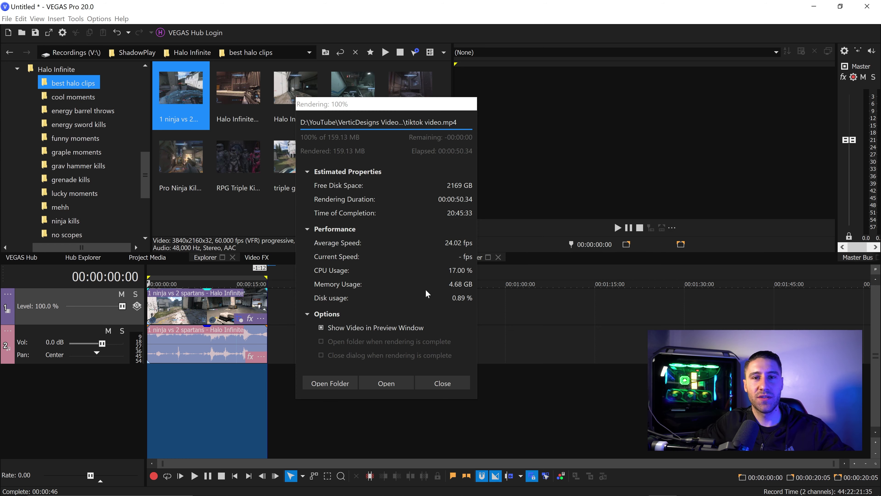
- Open the folder containing the finished render and show the file options for tiktok video.mp4
click(330, 382)
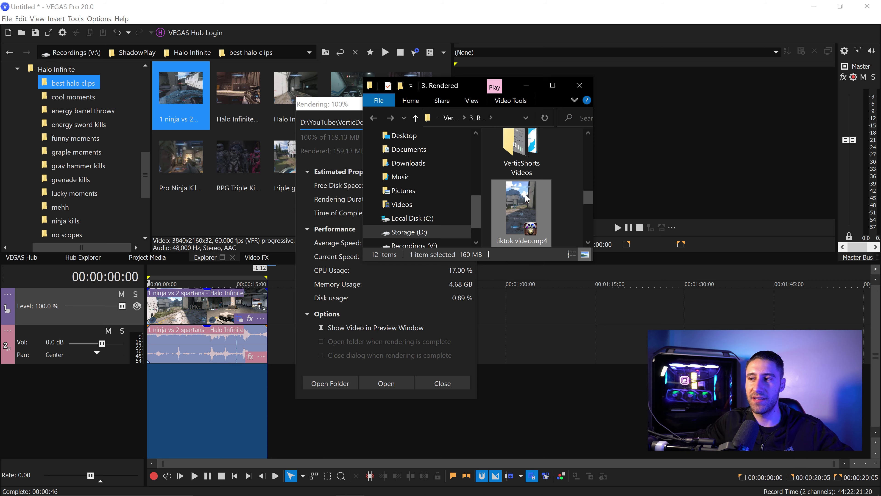
right_click(523, 203)
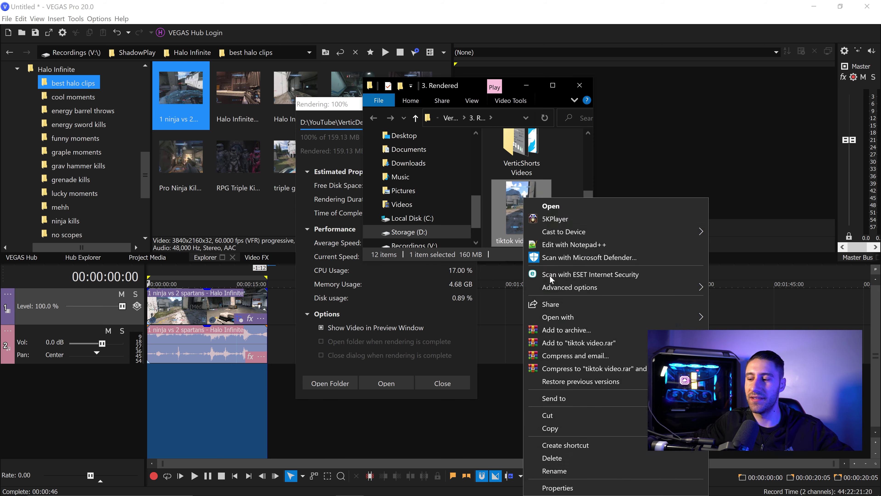